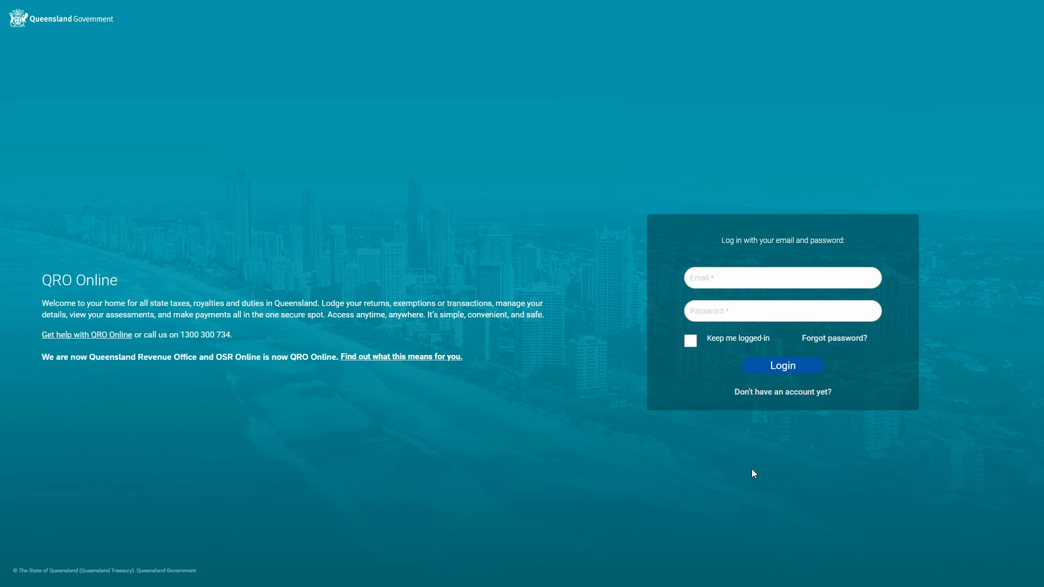
Start a new account and enter the first name, last name, mobile phone number and email address
click(785, 399)
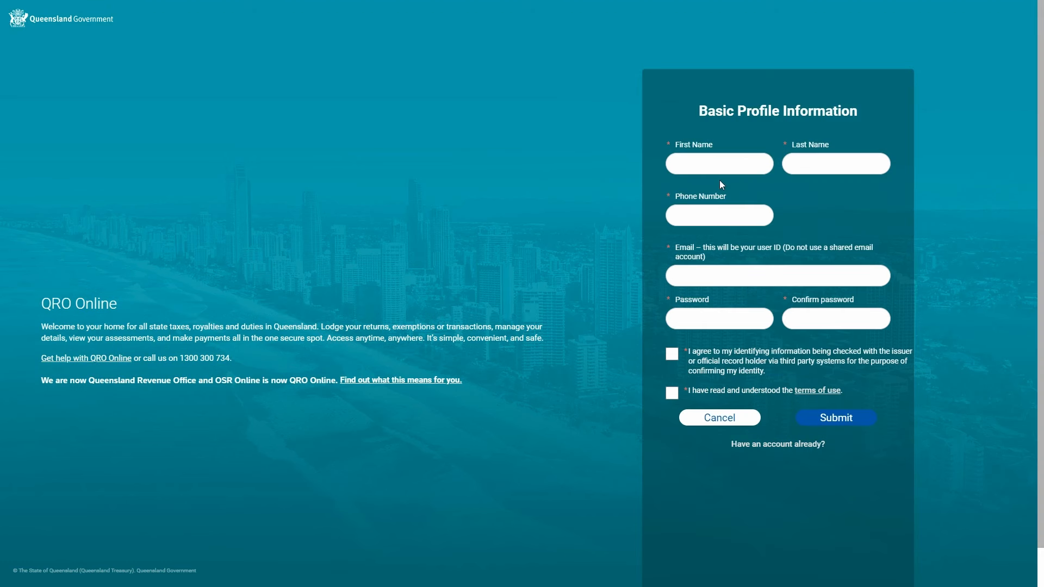
click(725, 163)
text(Mary)
click(810, 166)
text(Citizen)
click(743, 214)
click(731, 281)
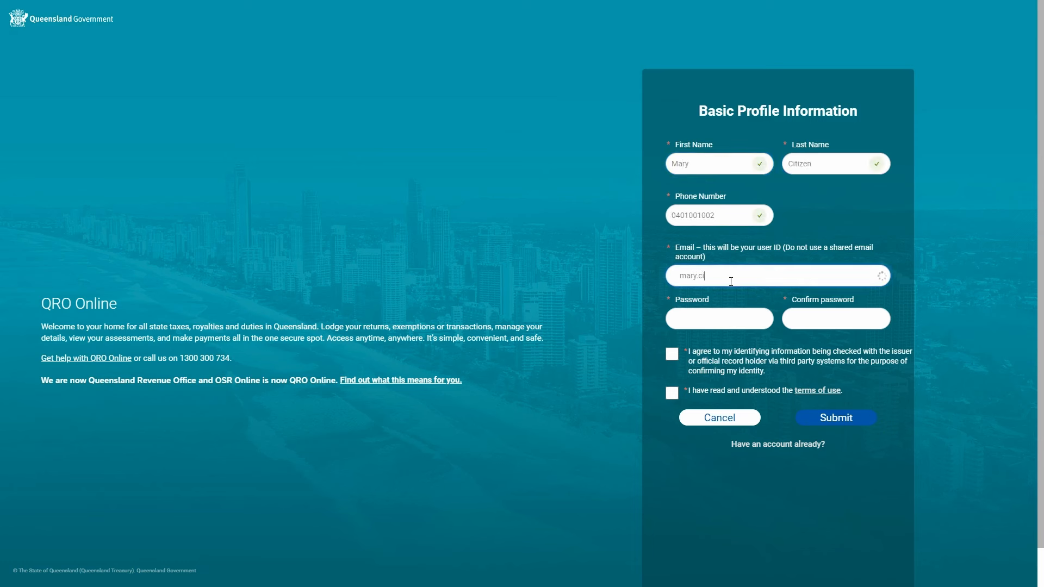
Set and confirm the account password, accept the identity-check and terms agreements, and submit
click(741, 321)
text(••••••••)
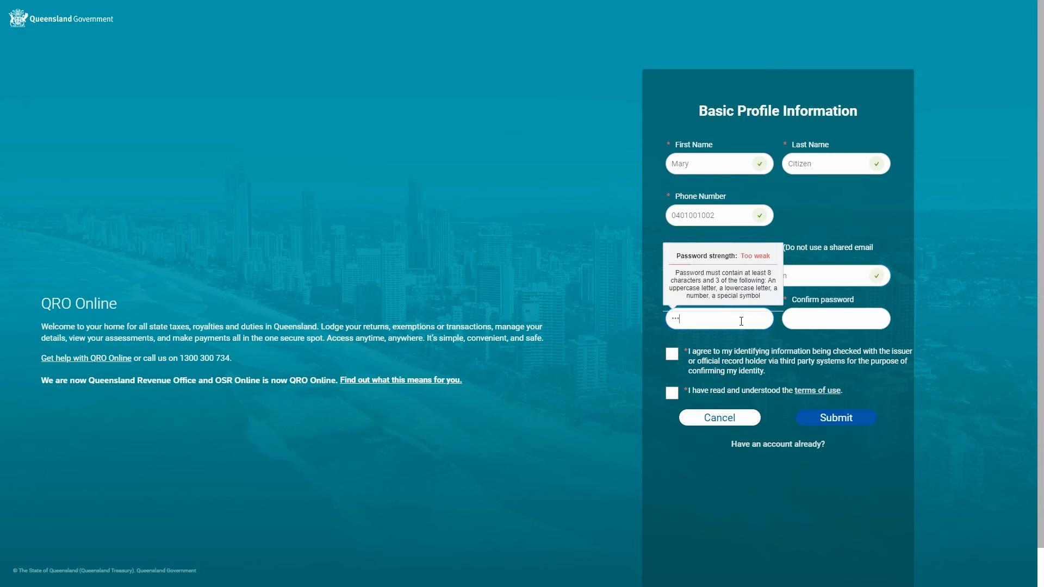
click(841, 314)
text(••••••••)
click(672, 354)
click(672, 393)
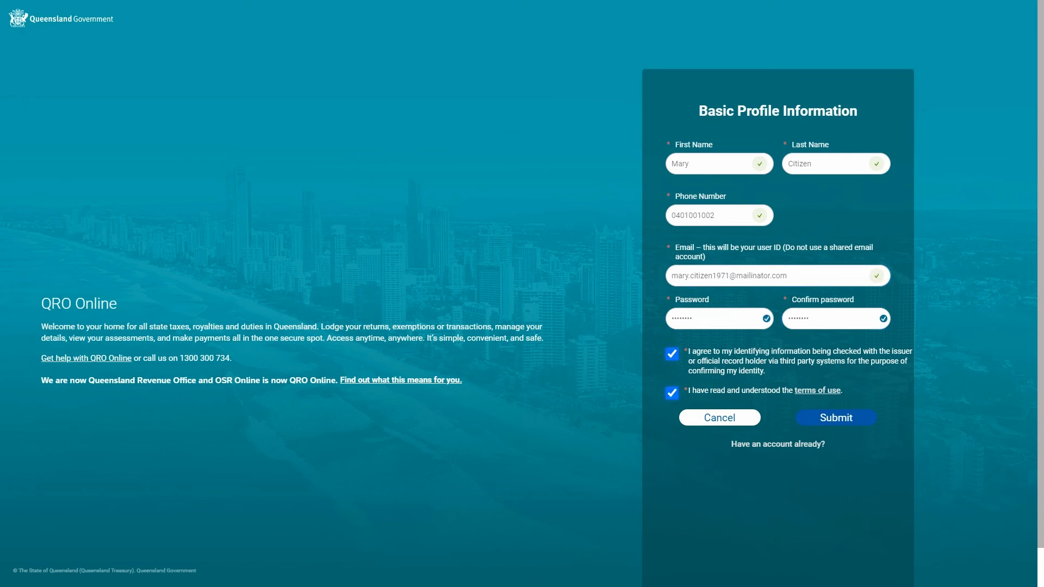
click(846, 421)
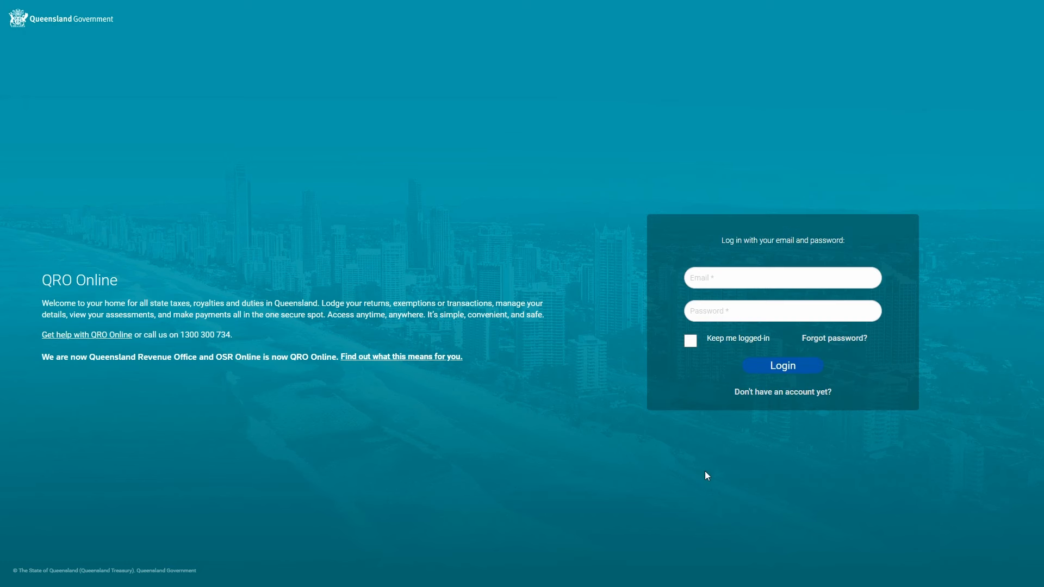
Log in with the registered email address and account password
click(693, 280)
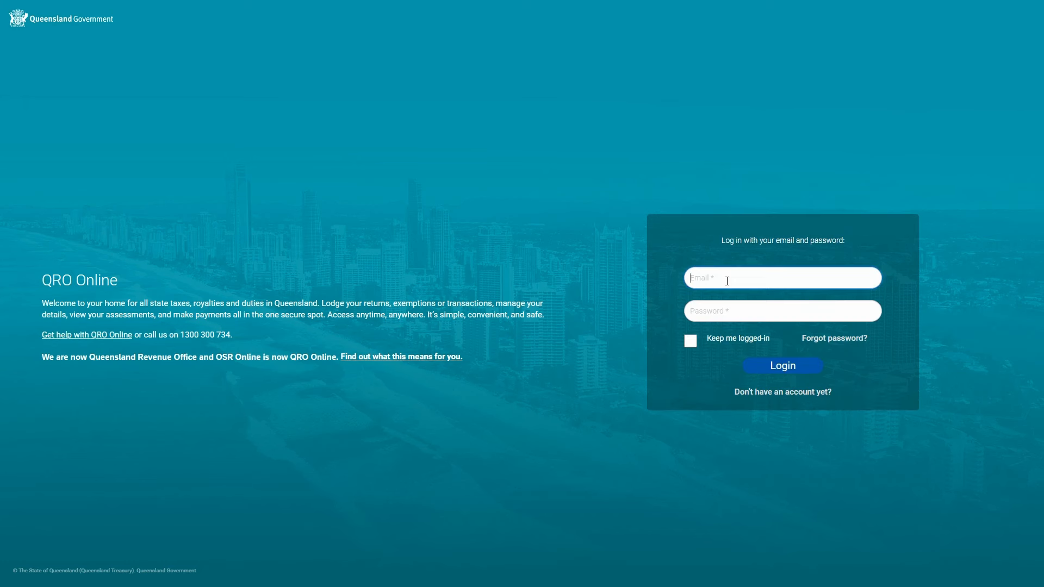
click(751, 302)
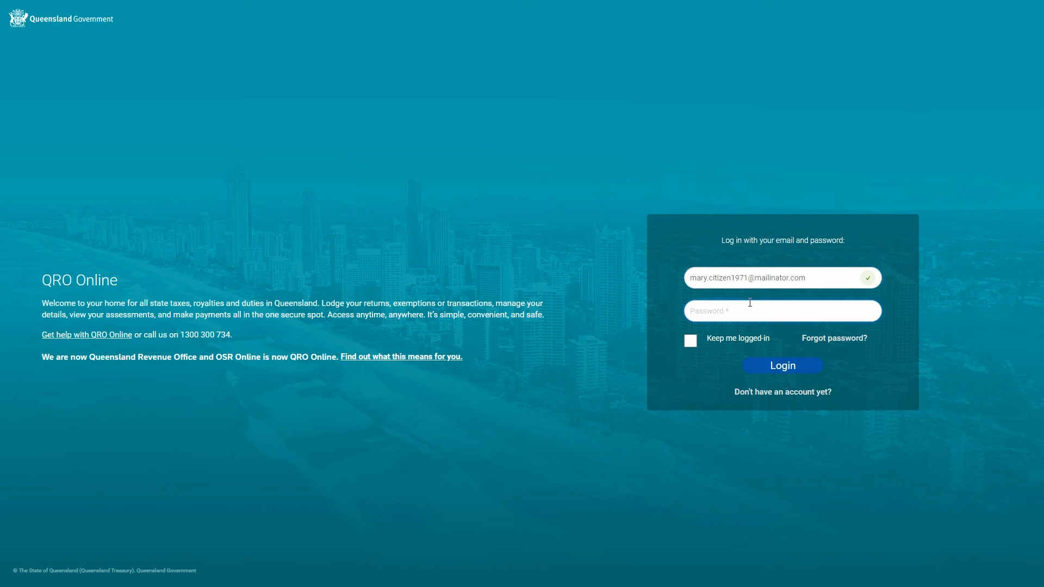
text(•••••••)
click(787, 367)
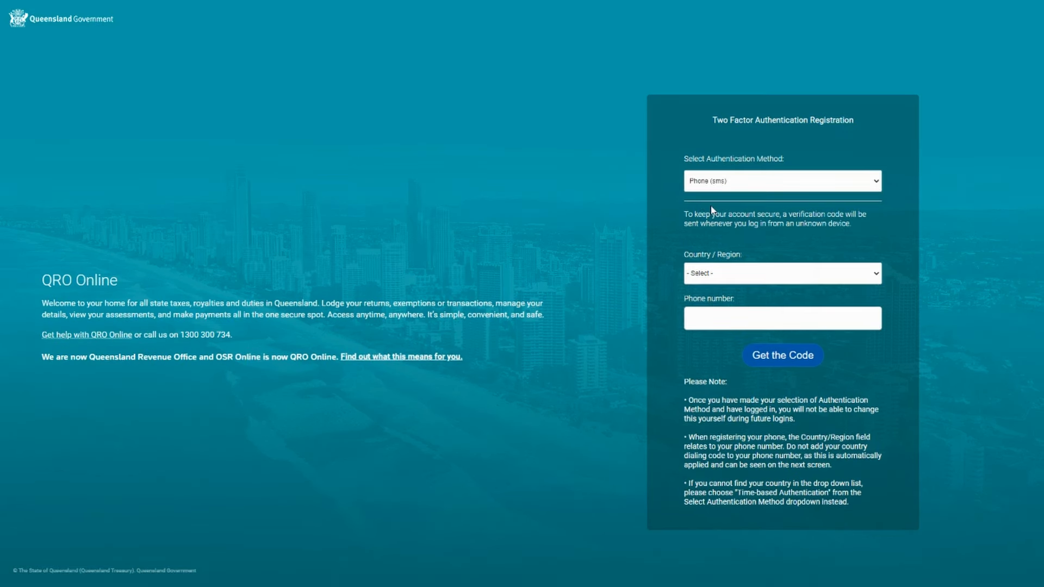
Keep Phone (sms) authentication, choose Australia, enter the mobile number, and enter the received code
click(707, 187)
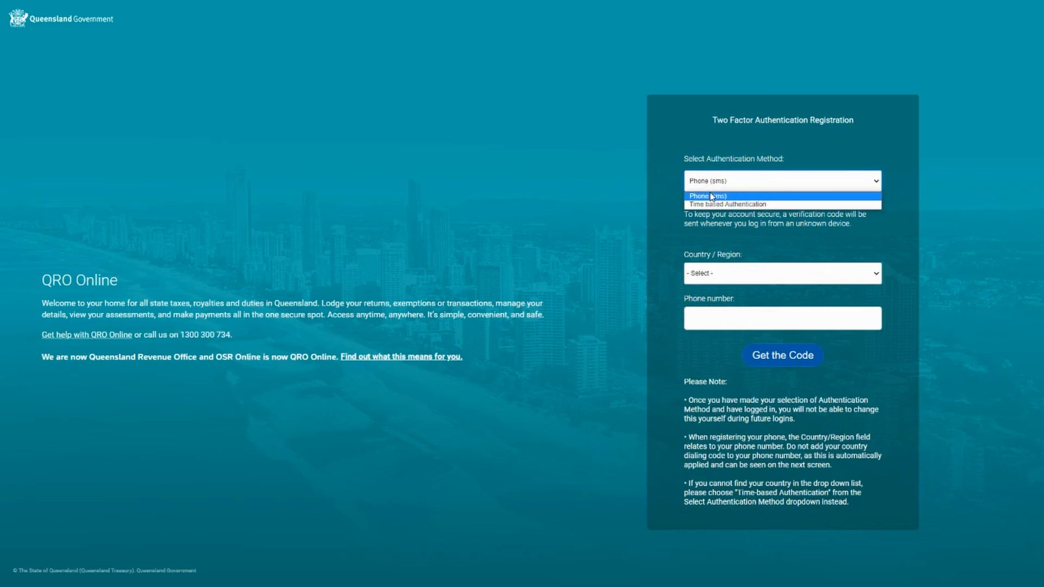
click(711, 196)
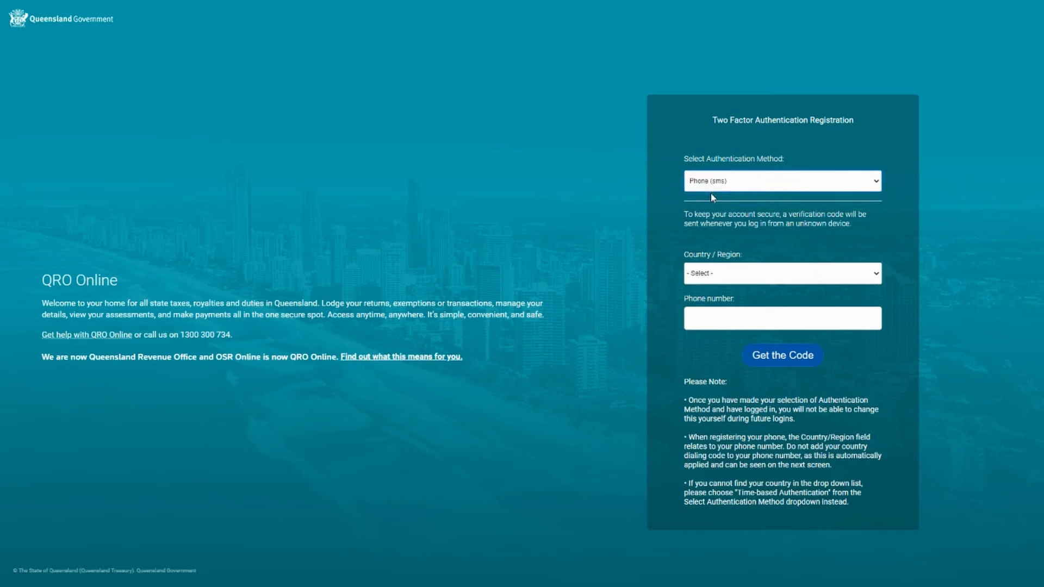
click(817, 274)
click(787, 332)
click(785, 310)
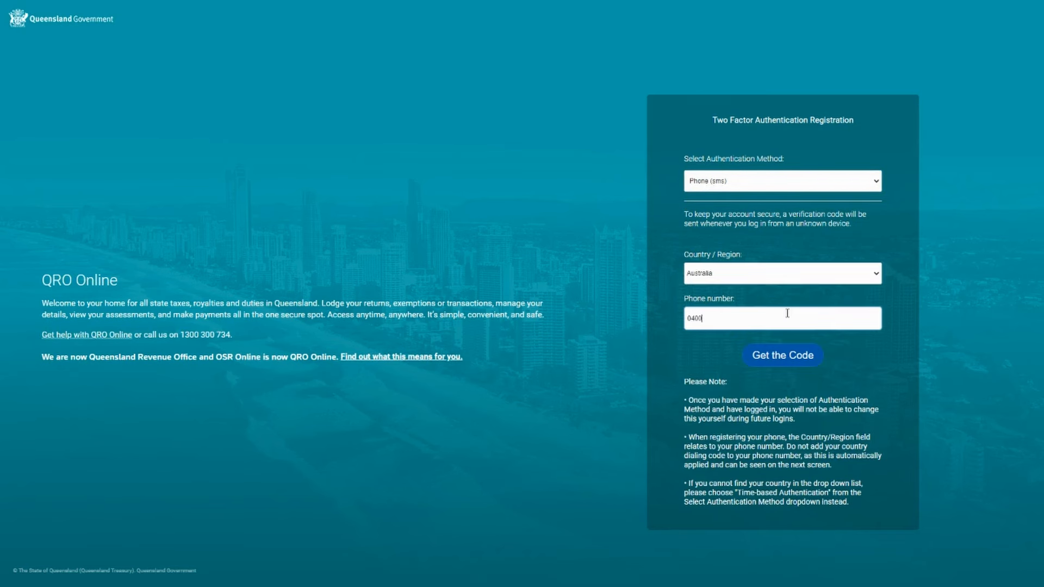
click(813, 364)
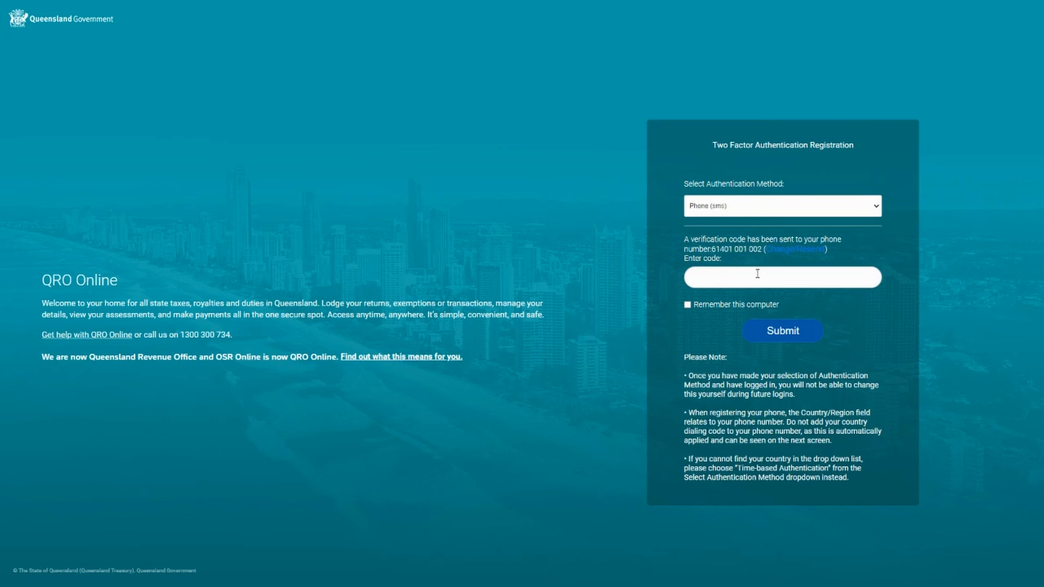
Submit the verification code and open the Identity verification form
click(783, 331)
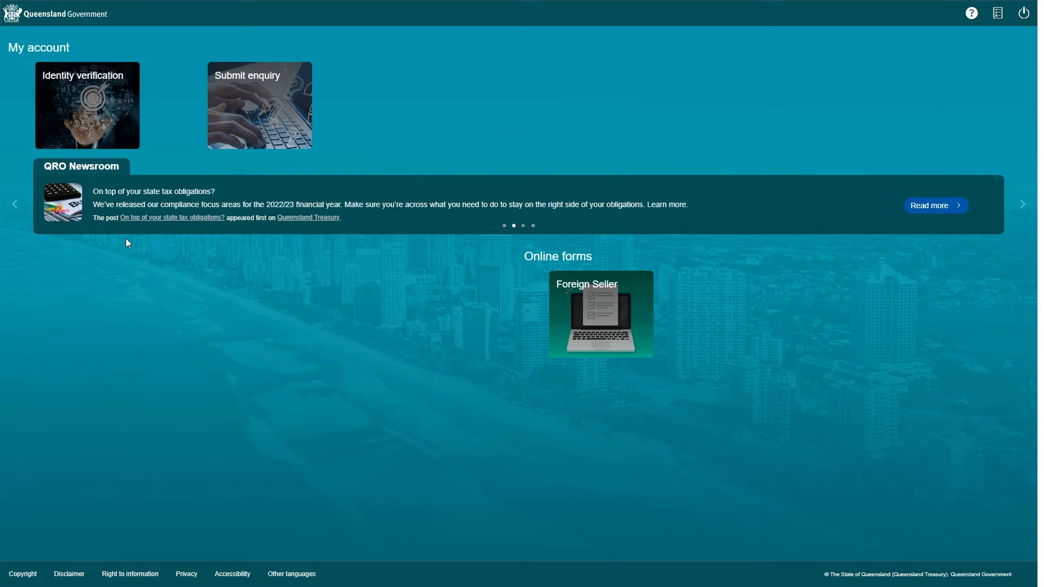
click(101, 110)
scroll(317, 354, down, 4)
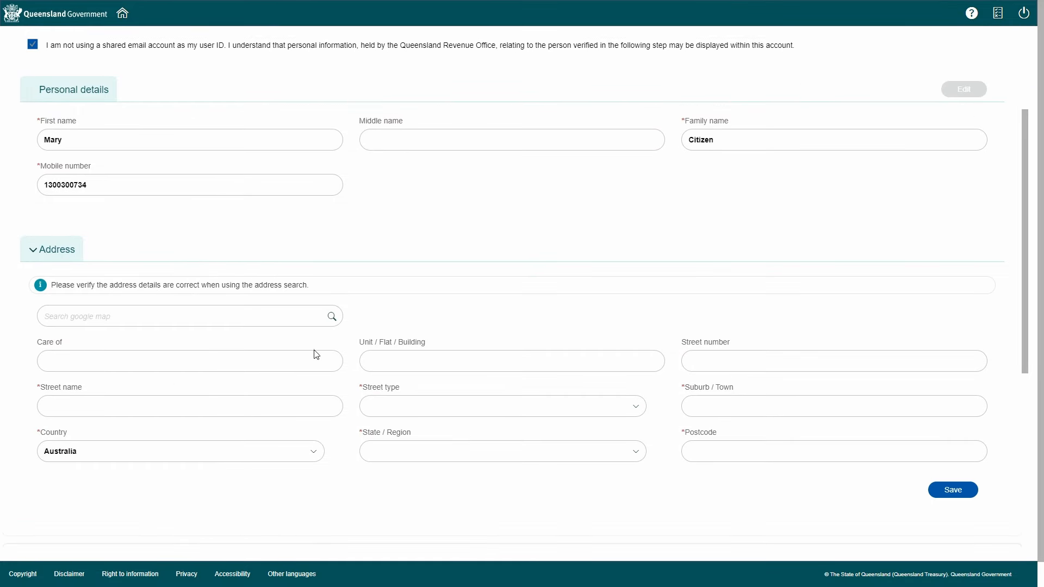
Enter the street number and street name, with street type Street
click(710, 359)
text(1)
click(170, 406)
text(William)
click(406, 408)
click(453, 317)
Enter the suburb, state Queensland and postcode, then save the address and dismiss the confirmation
click(785, 402)
text(B)
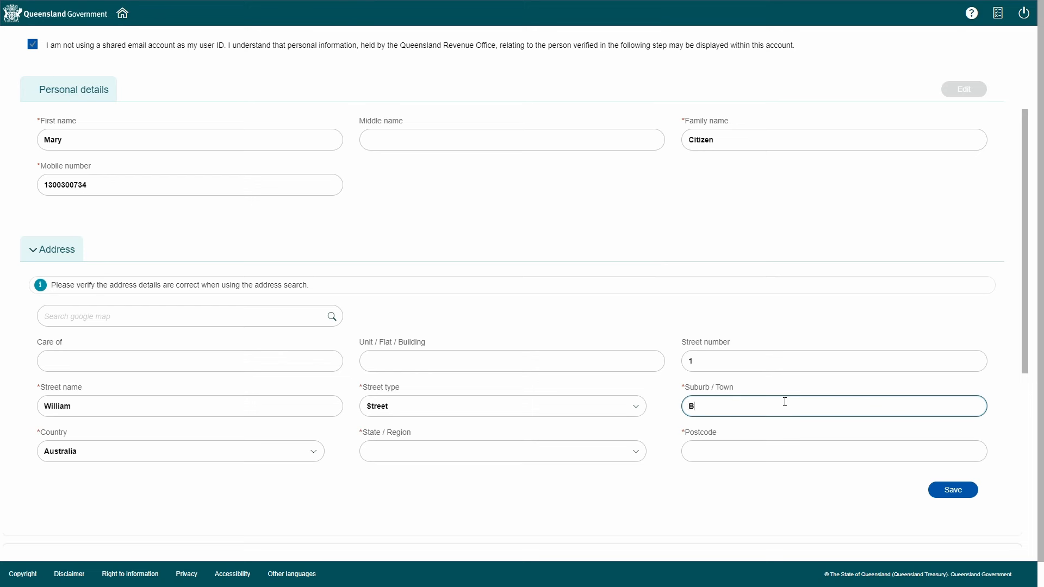
text(RISBANE)
click(503, 452)
click(402, 375)
click(745, 452)
text(4000)
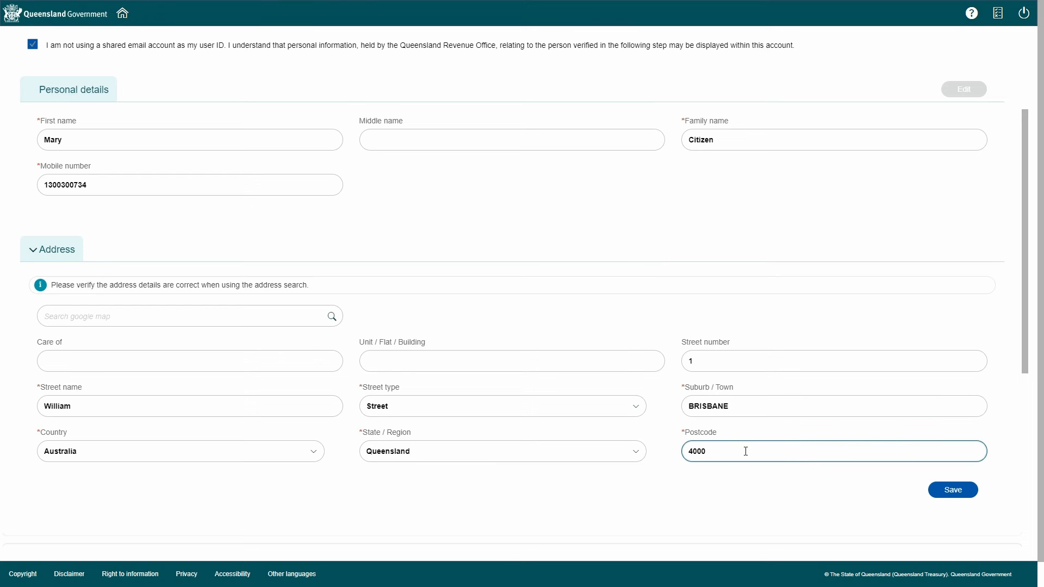
click(942, 495)
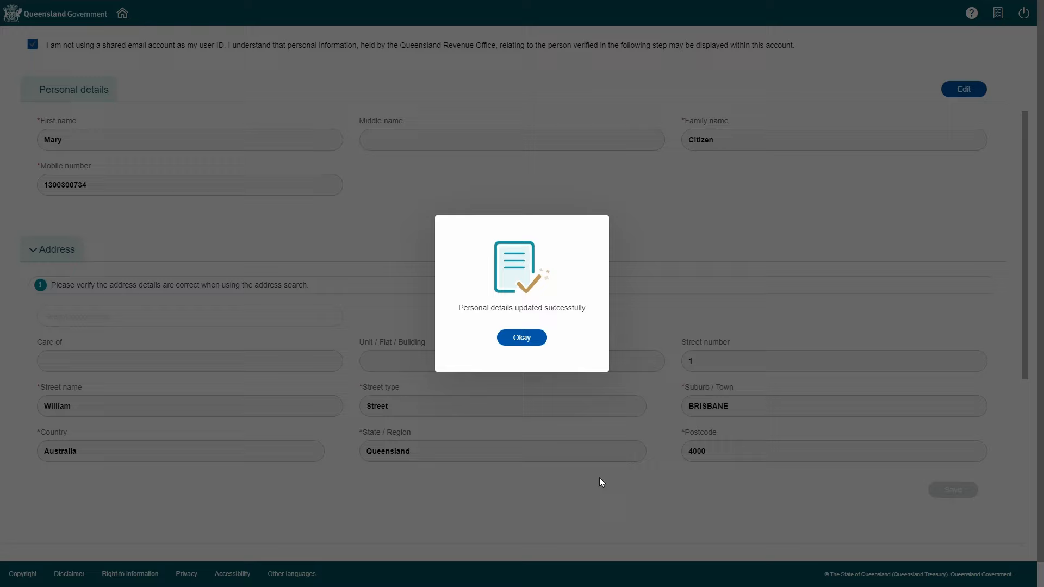
click(522, 338)
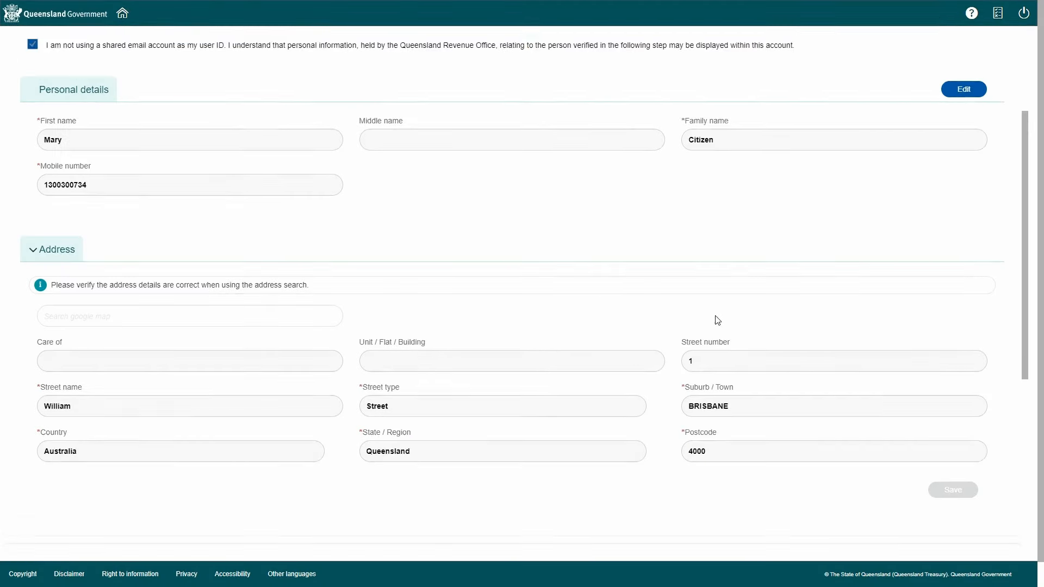
scroll(715, 319, down, 3)
Choose Driver licence as primary evidence and enter the holder's given name and surname
scroll(720, 319, down, 4)
click(195, 353)
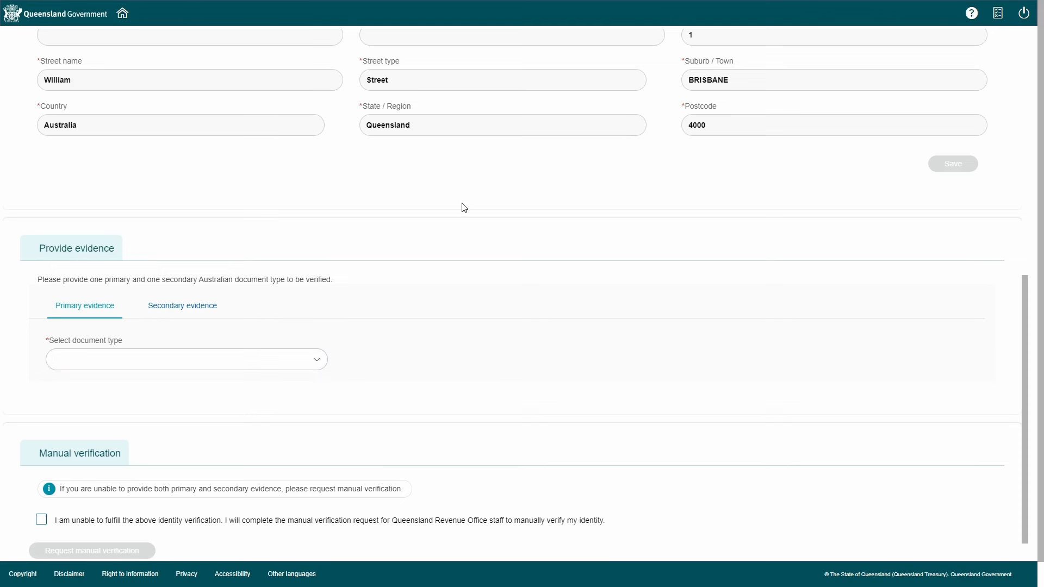
click(318, 362)
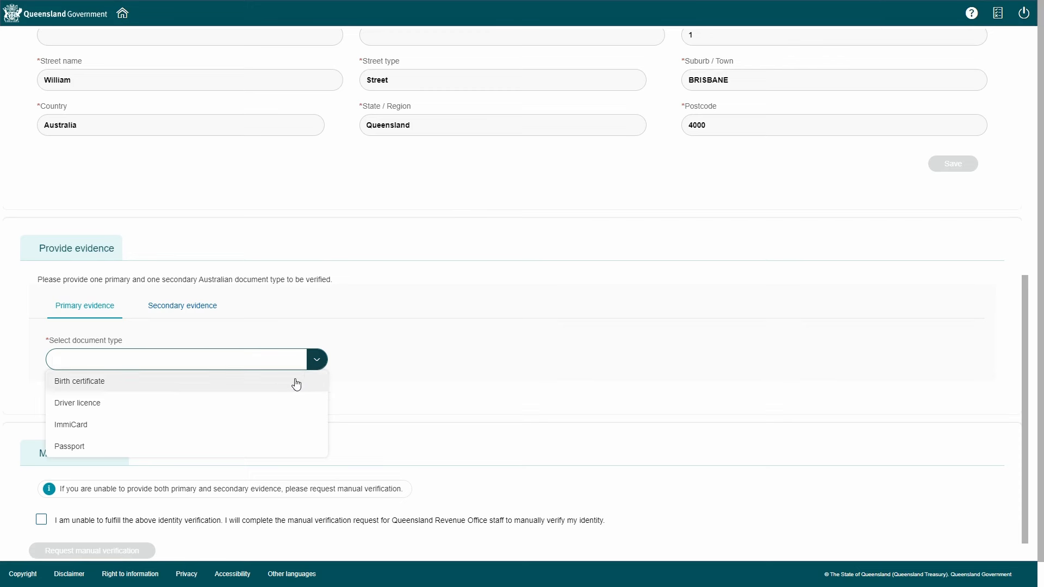
click(282, 402)
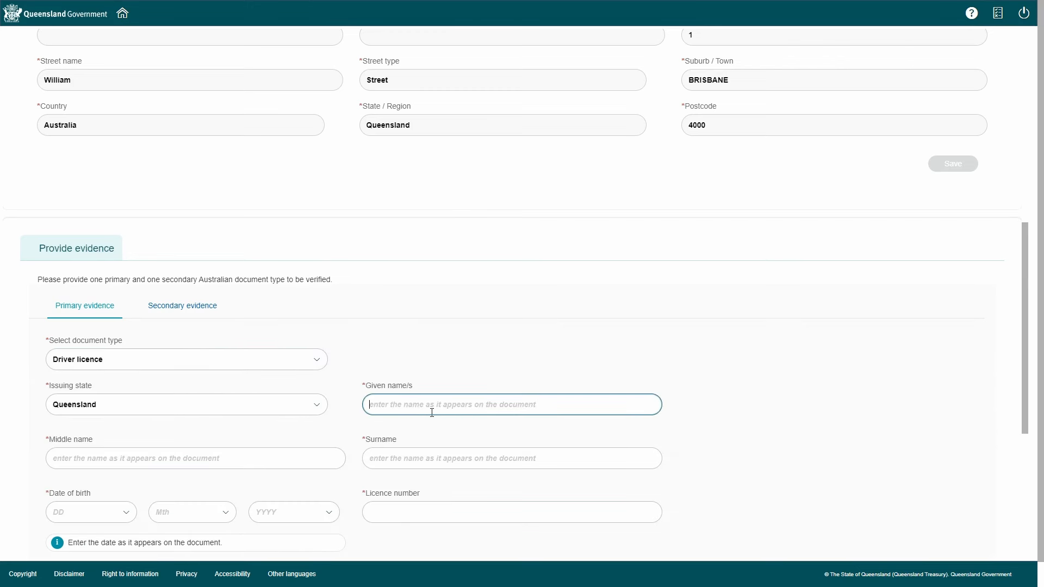
text(Mary)
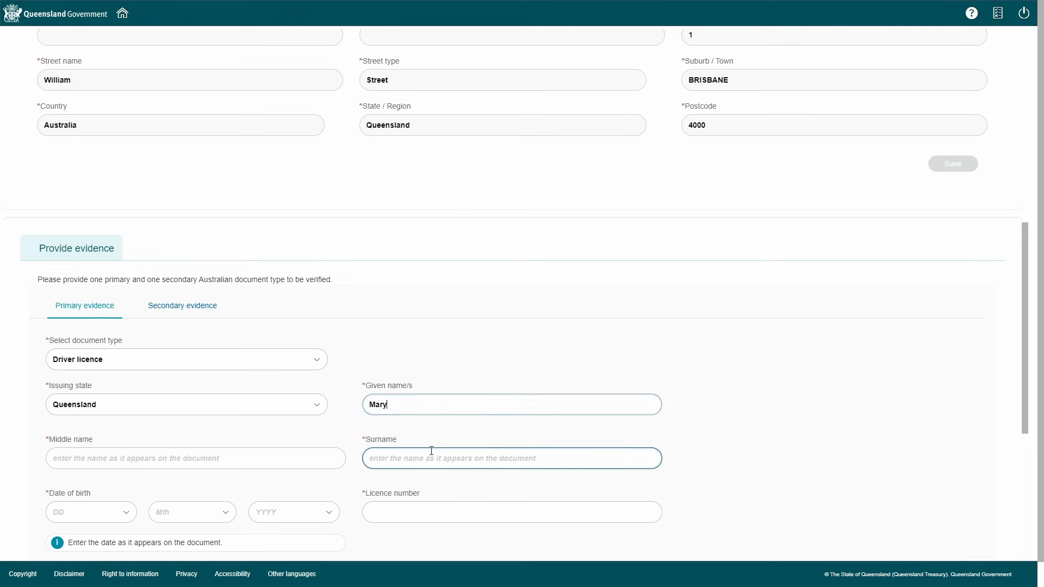
click(431, 450)
text(Citi)
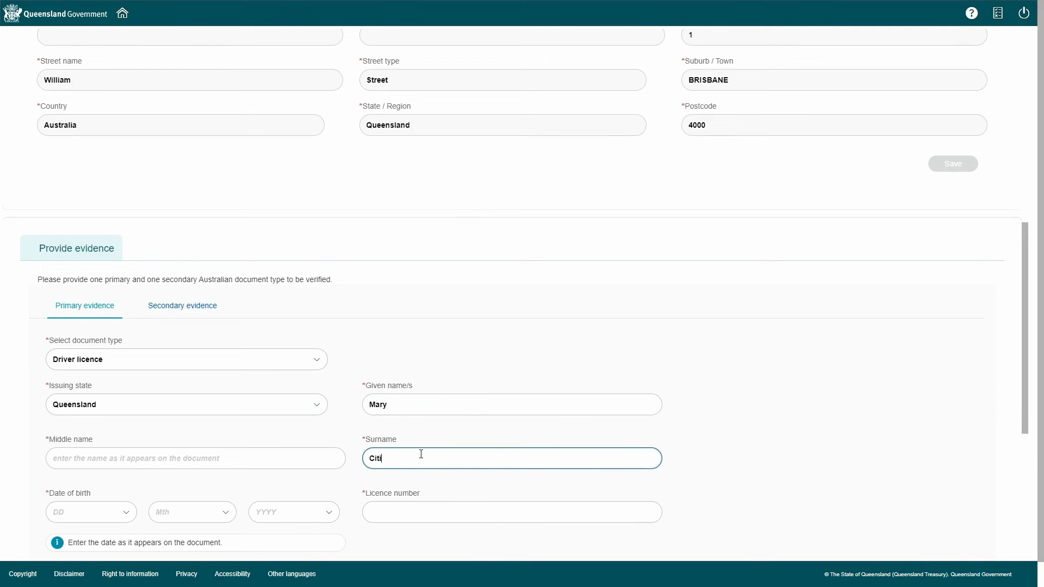
text(zen)
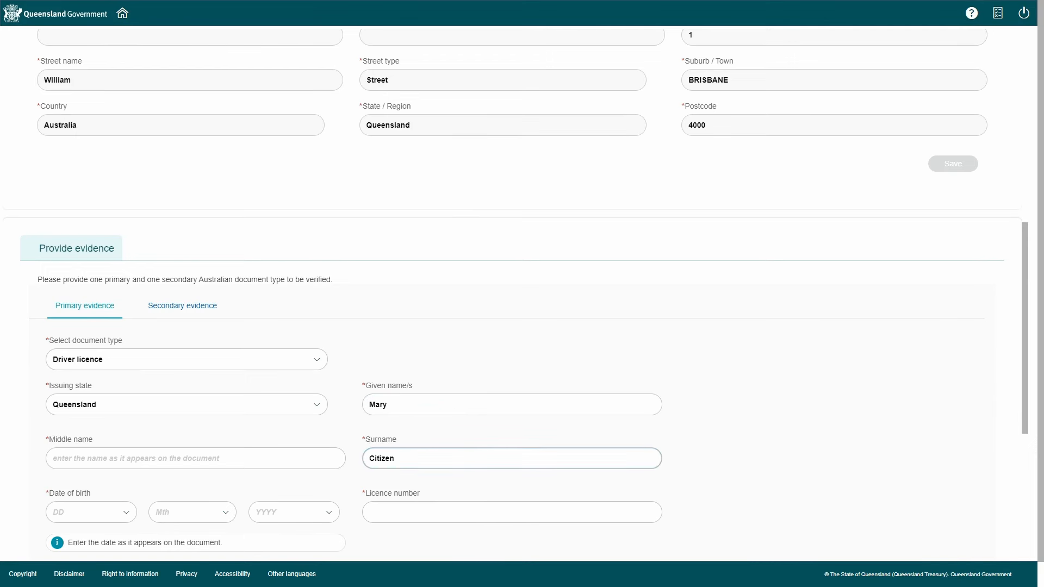
click(78, 510)
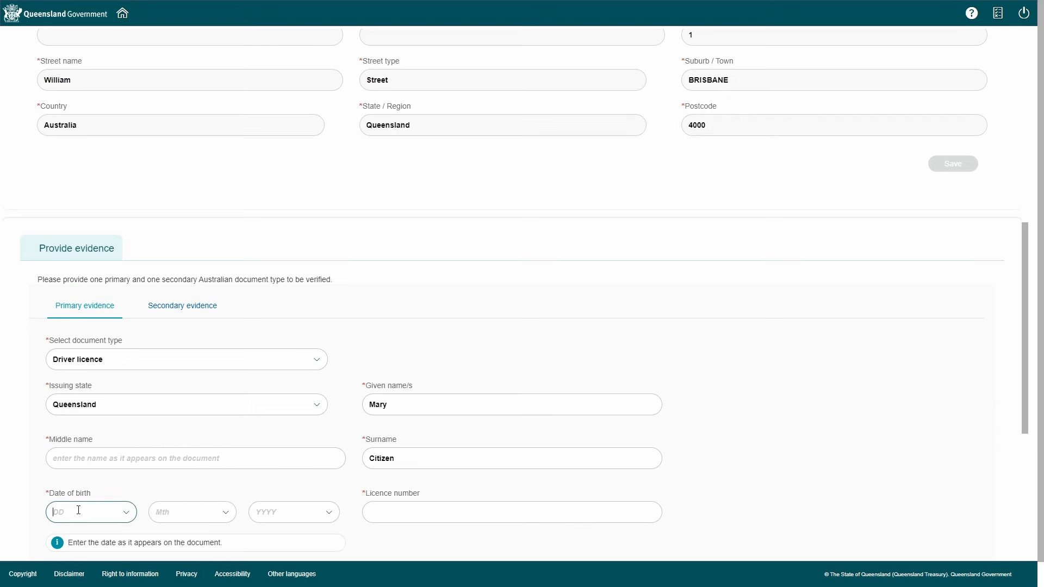
text(16)
scroll(234, 431, down, 2)
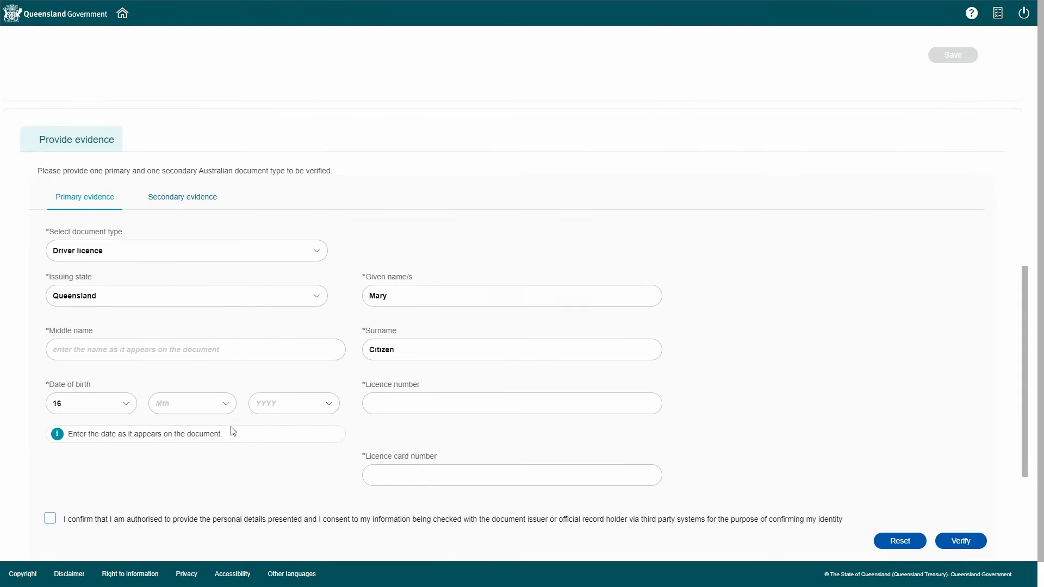
click(225, 404)
click(217, 362)
text(1970)
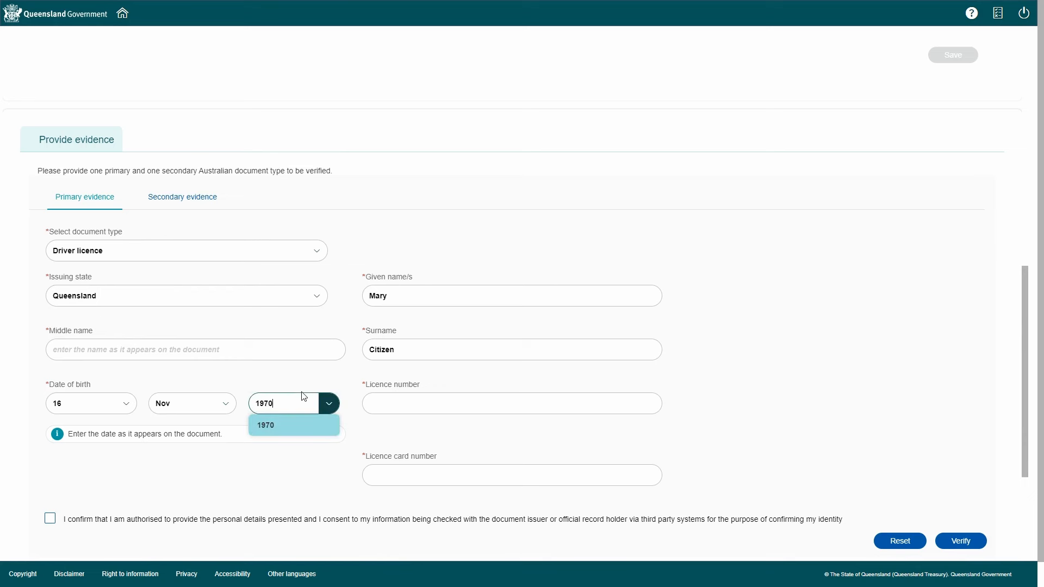
key(Return)
Enter the licence number and full licence card number, and tick the consent box
click(428, 399)
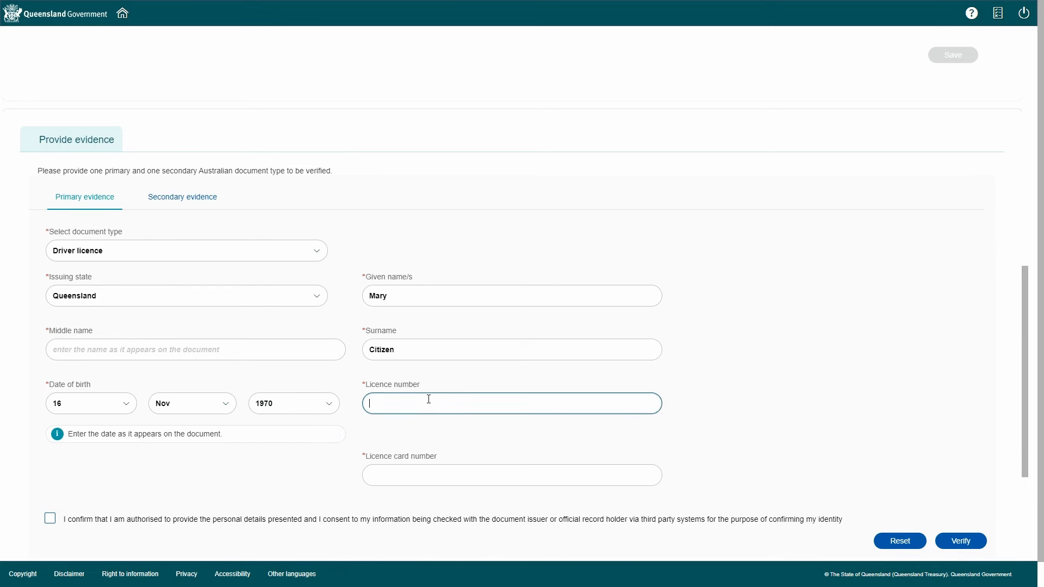
click(450, 474)
text(B1)
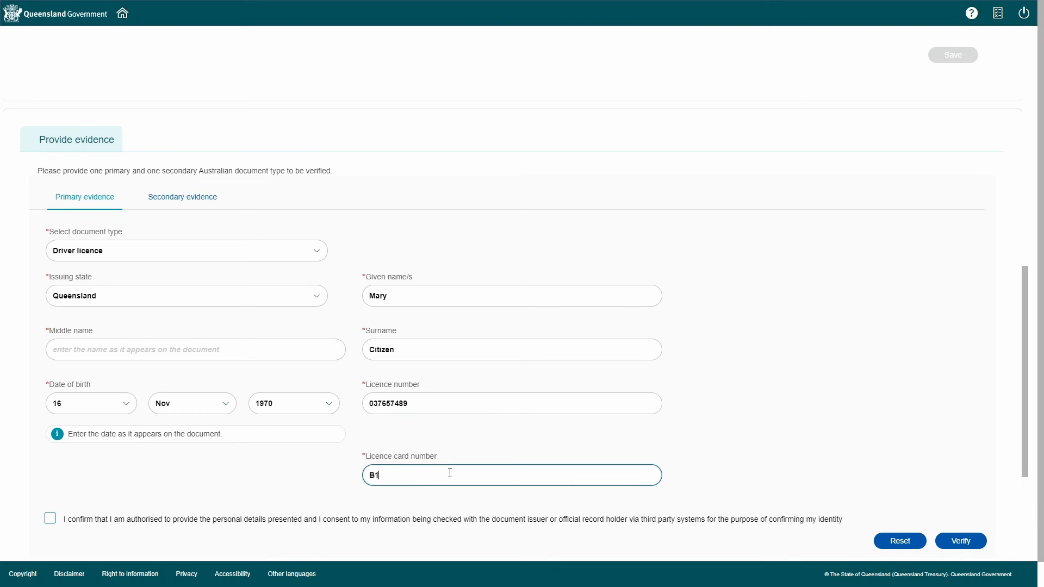
text(23456)
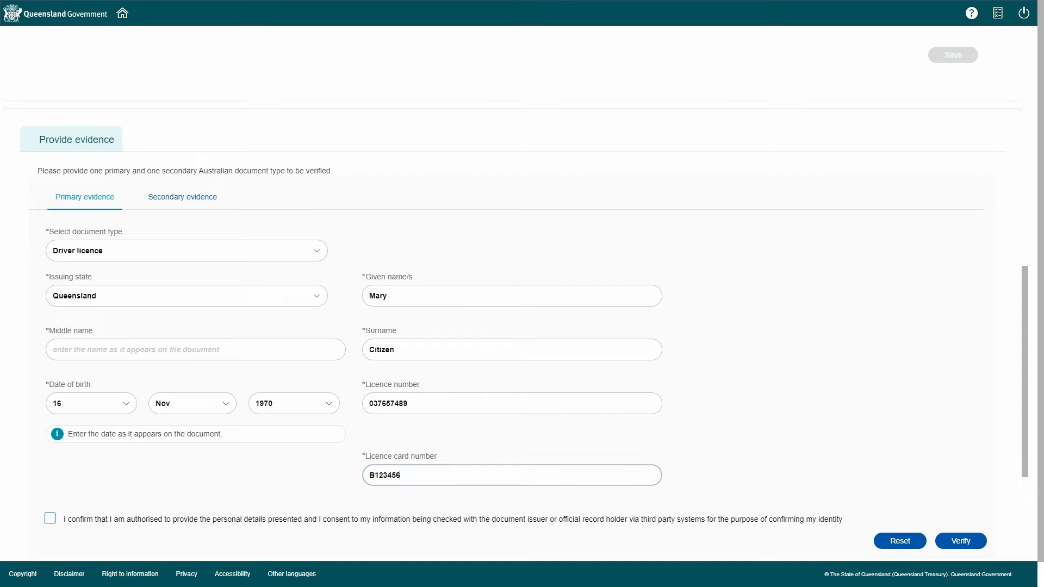
text(7)
key(Tab)
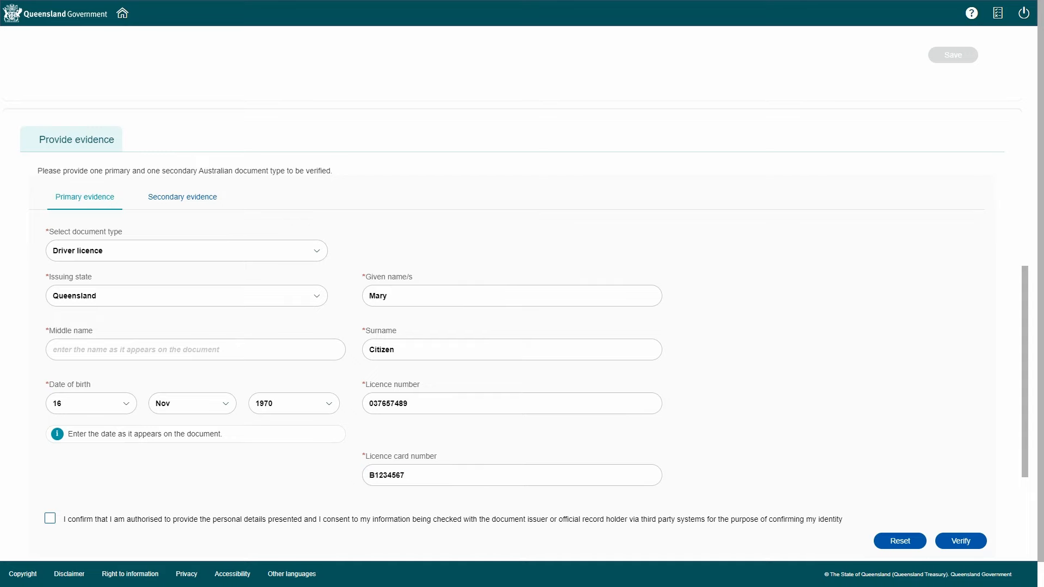
click(590, 475)
text(89)
click(799, 468)
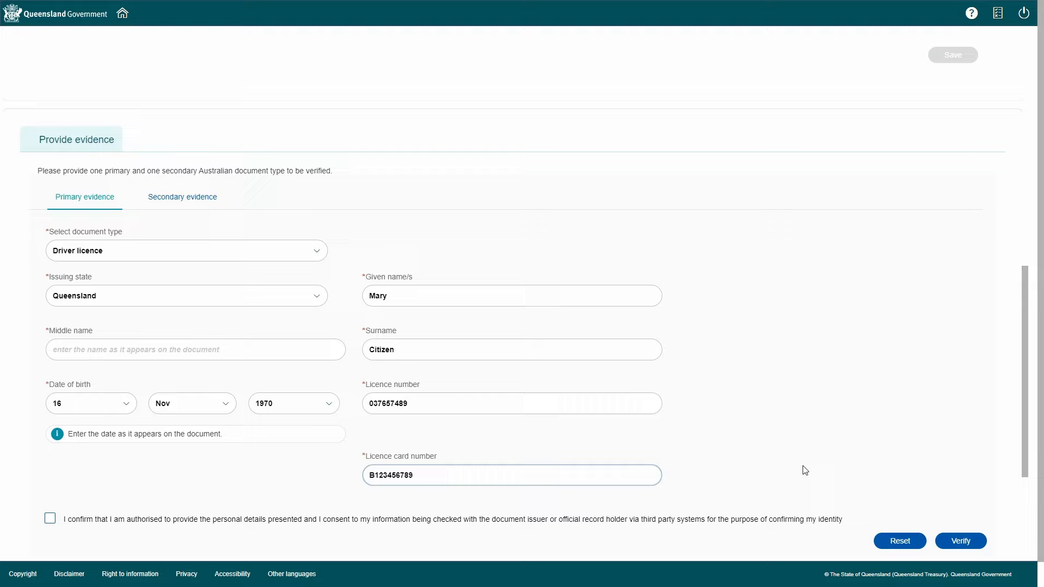
click(51, 520)
click(51, 520)
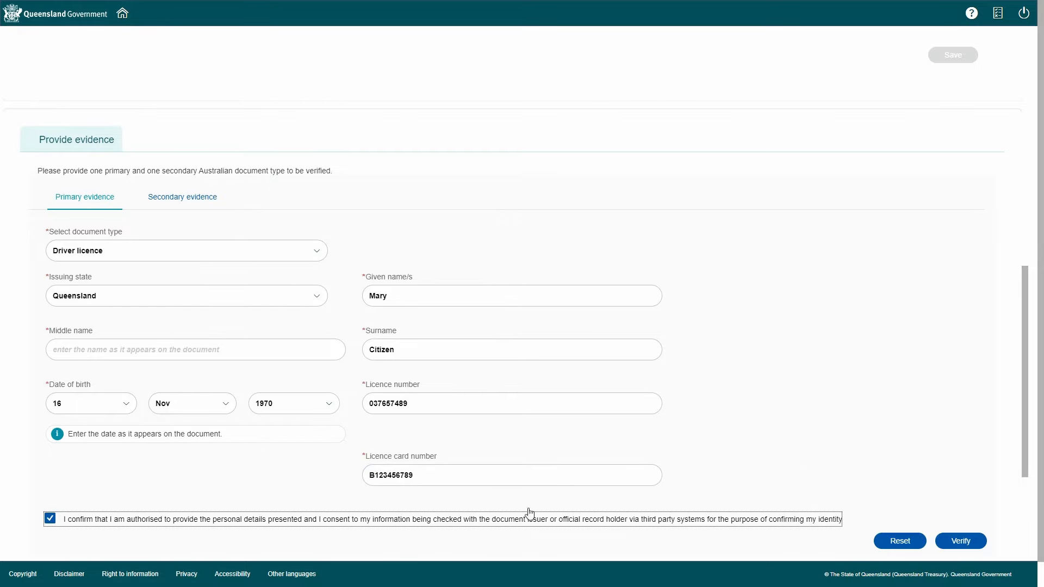
scroll(739, 458, down, 1)
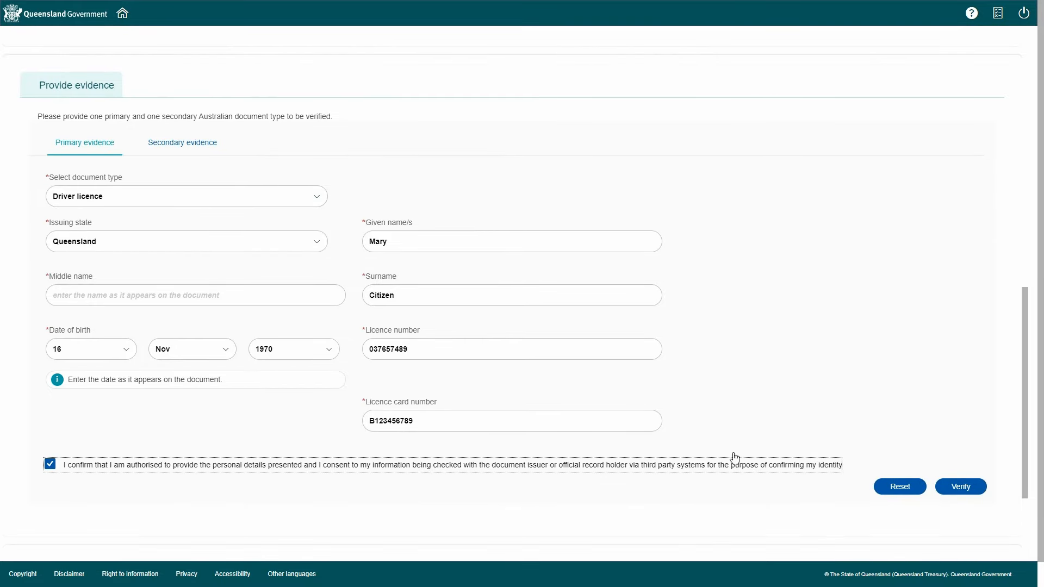
Verify the driver licence details and refresh until they show verified successfully
click(973, 486)
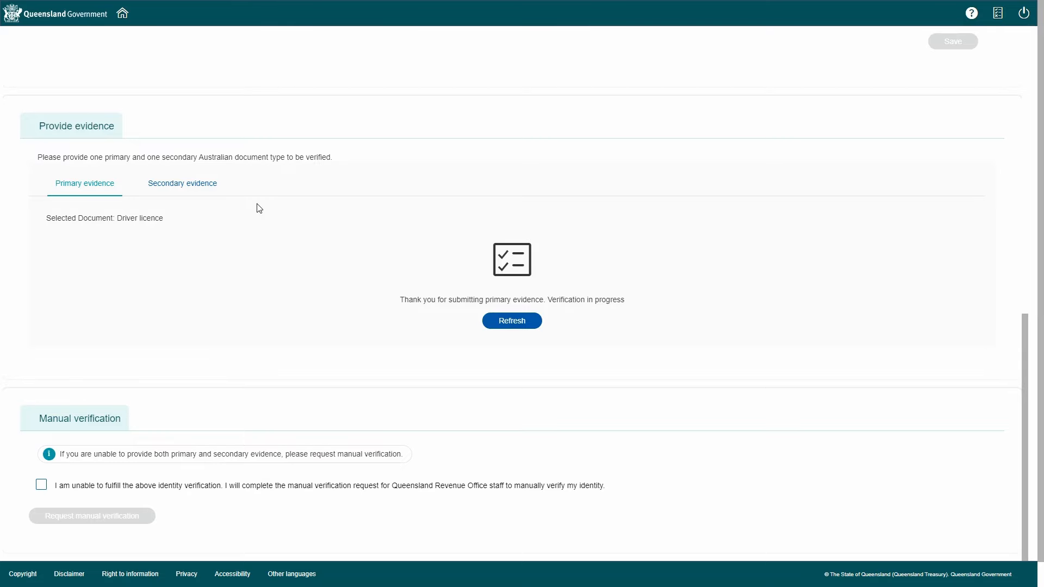
click(528, 323)
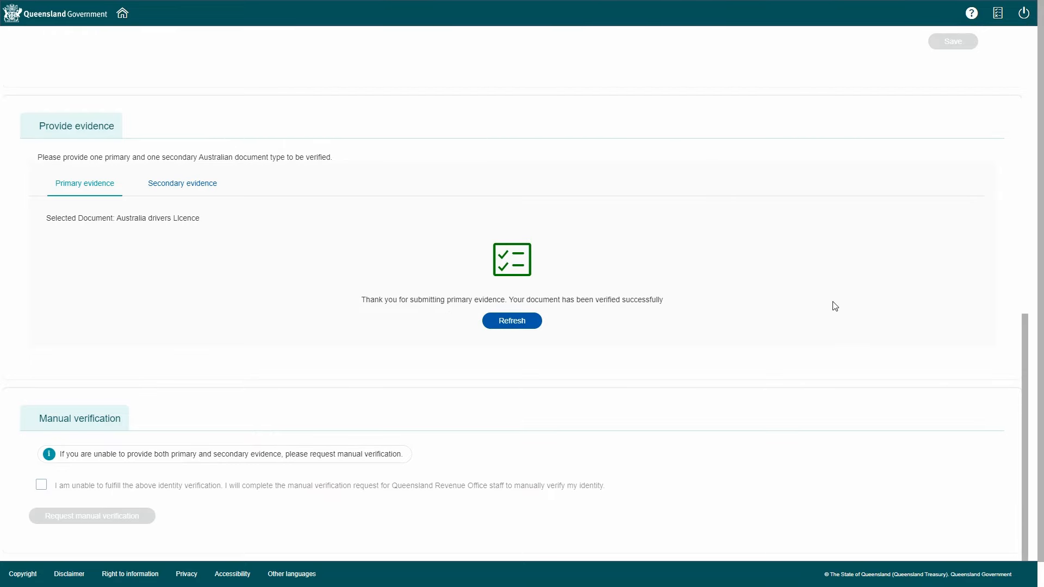
Choose Medicare card as secondary evidence and enter the card name, number and reference number
click(182, 183)
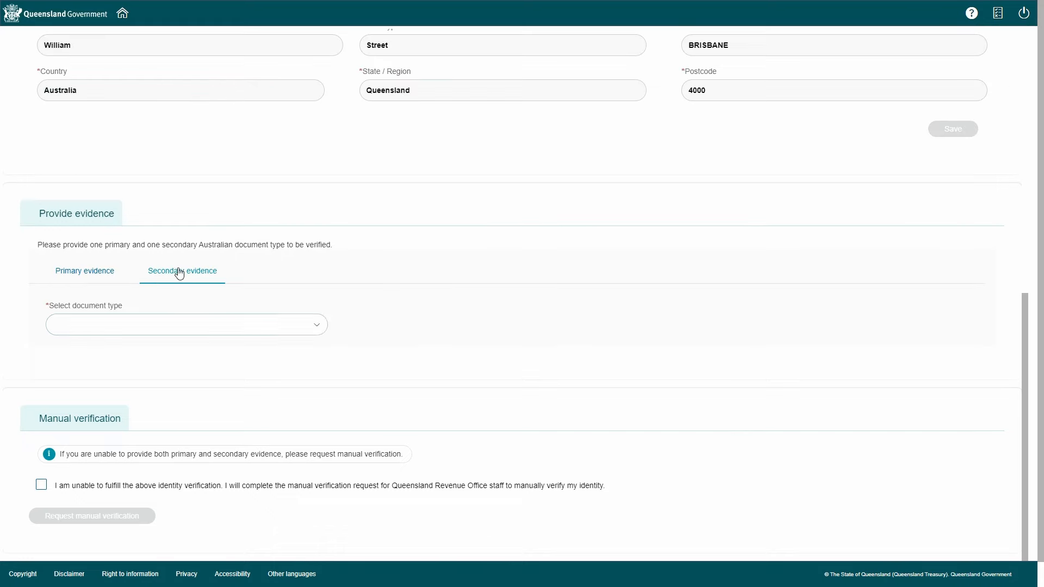
click(317, 324)
click(272, 457)
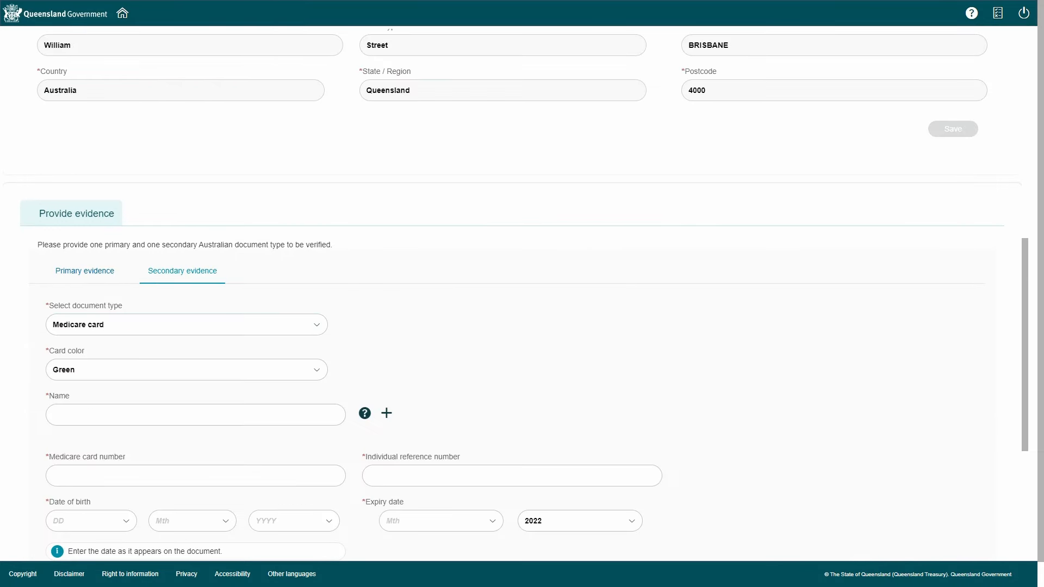
click(187, 410)
text(M Citizen)
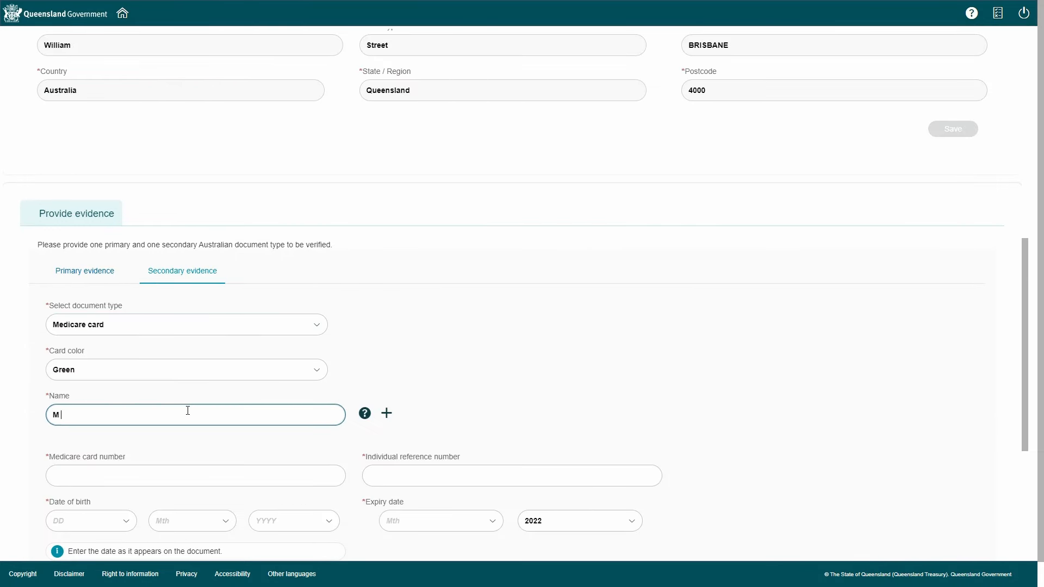
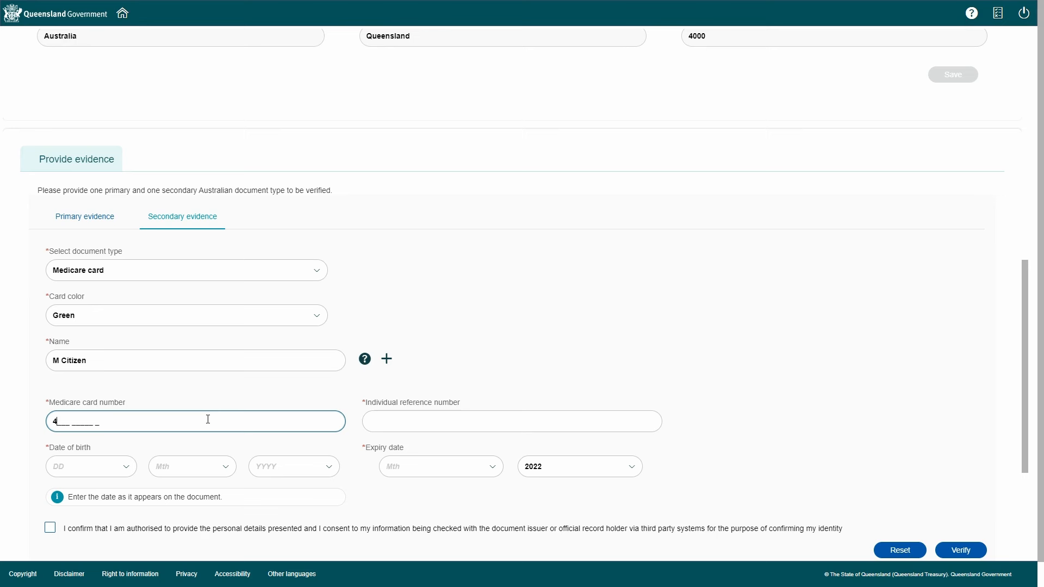
click(384, 422)
text(2)
click(96, 466)
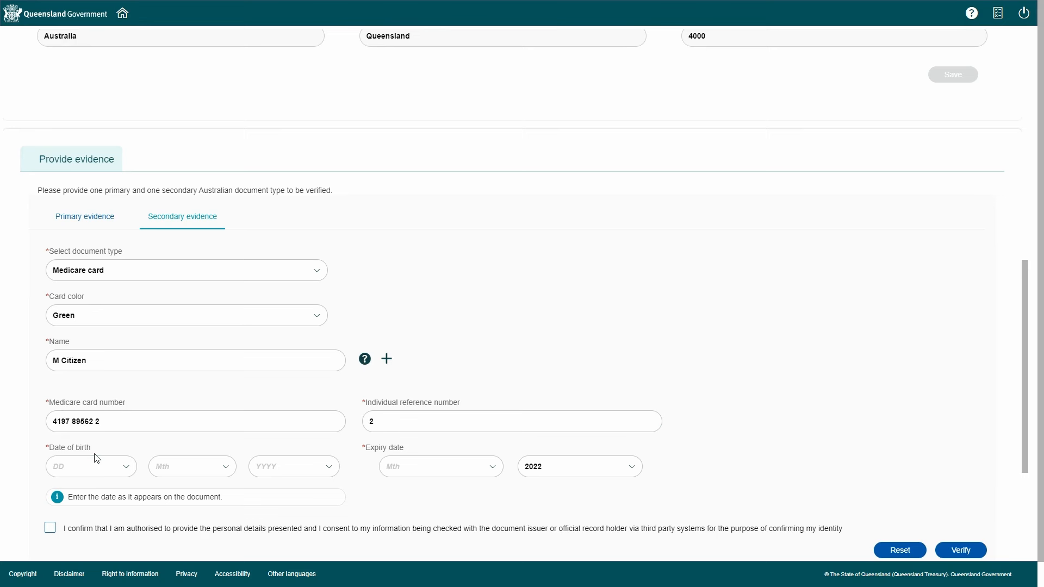
text(16)
click(184, 466)
click(226, 466)
click(217, 424)
click(305, 476)
text(1970)
click(305, 487)
Set the card expiry to Nov 2023, tick consent, and submit for verification
click(434, 466)
click(493, 467)
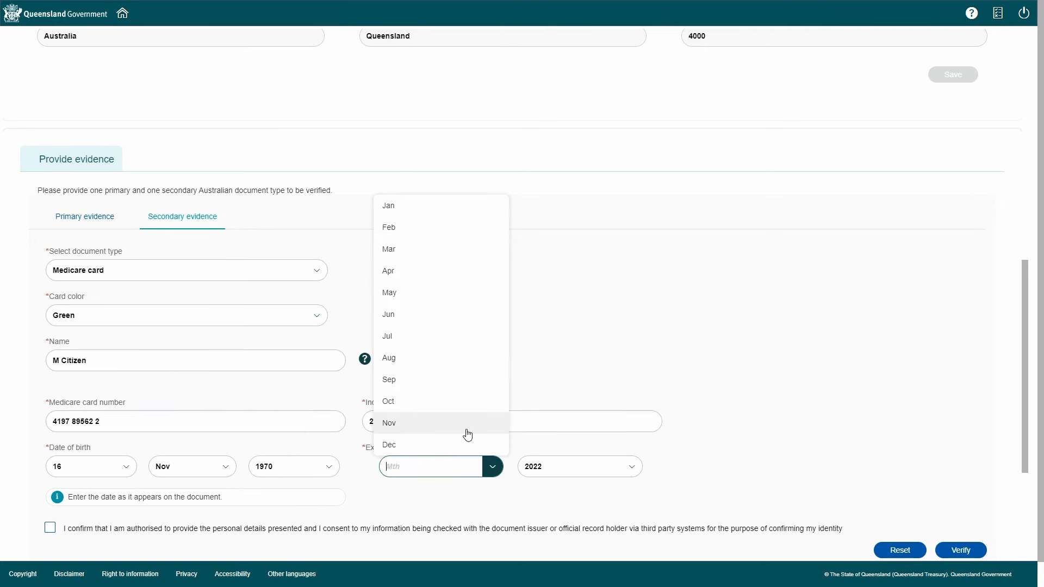
click(466, 427)
click(616, 465)
click(632, 467)
click(577, 52)
click(50, 528)
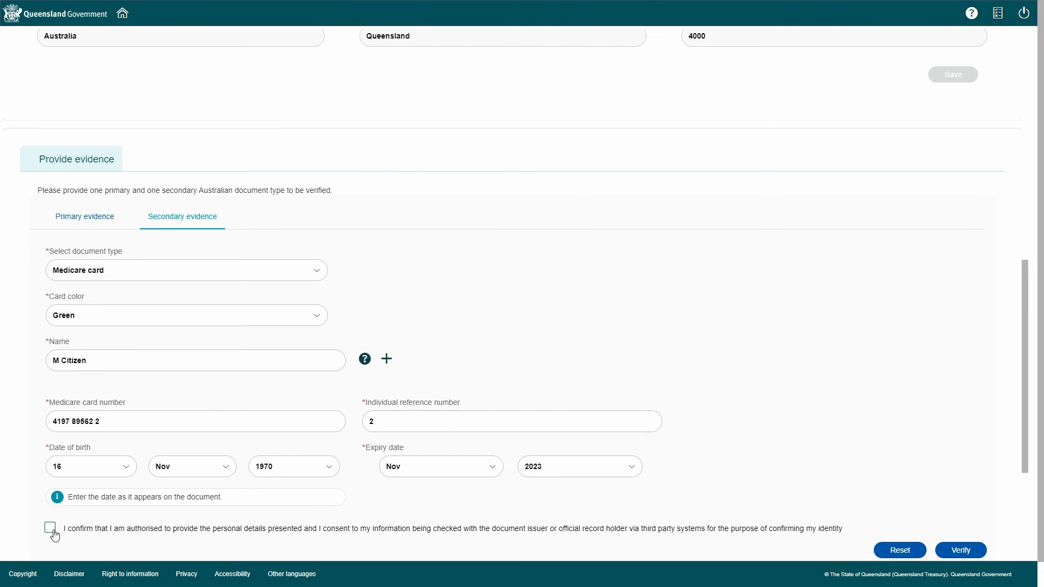
click(961, 551)
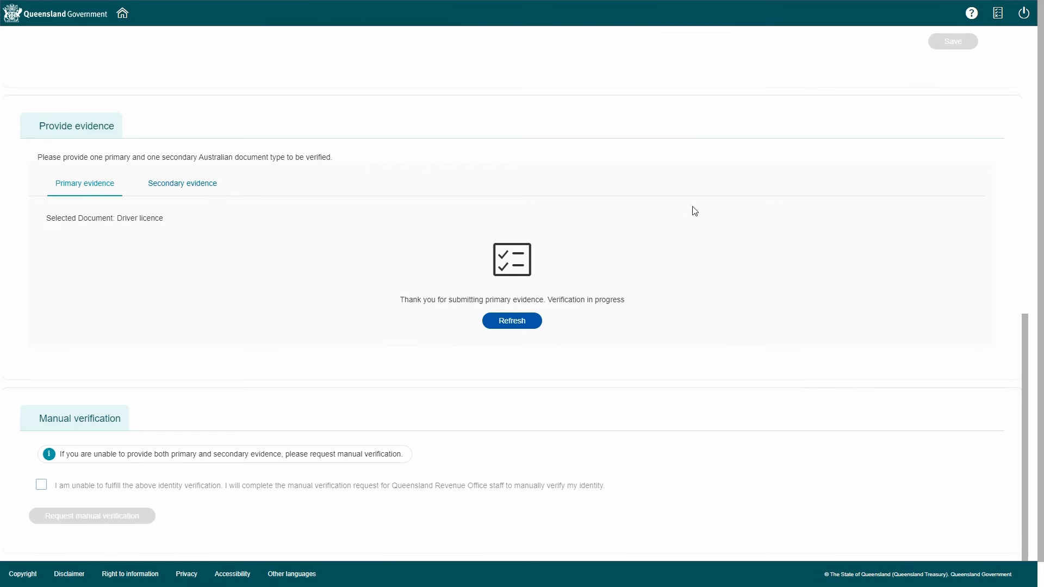
Refresh the Medicare card verification status
click(516, 325)
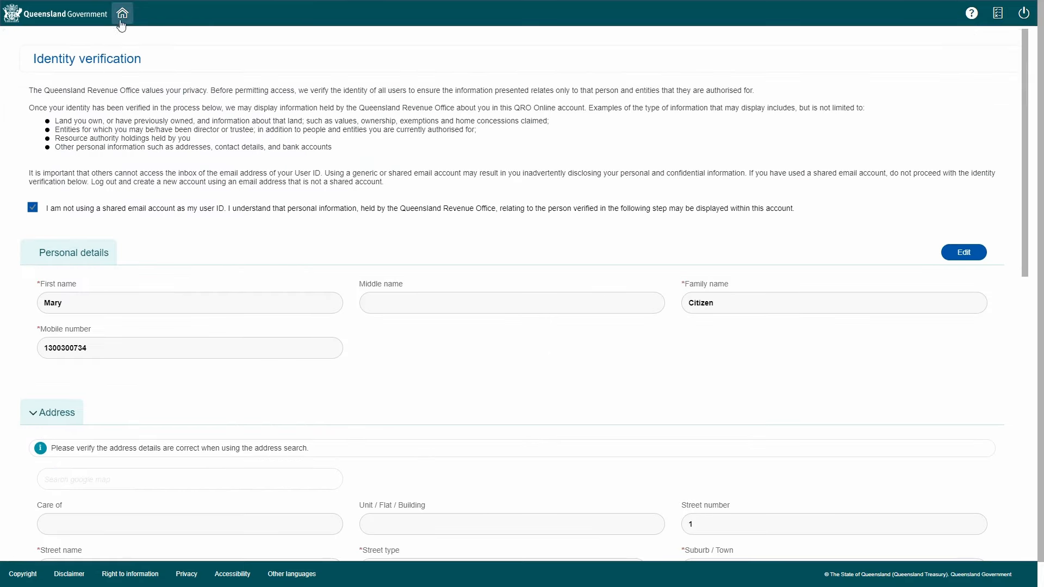
Go back to the My account home page
click(123, 21)
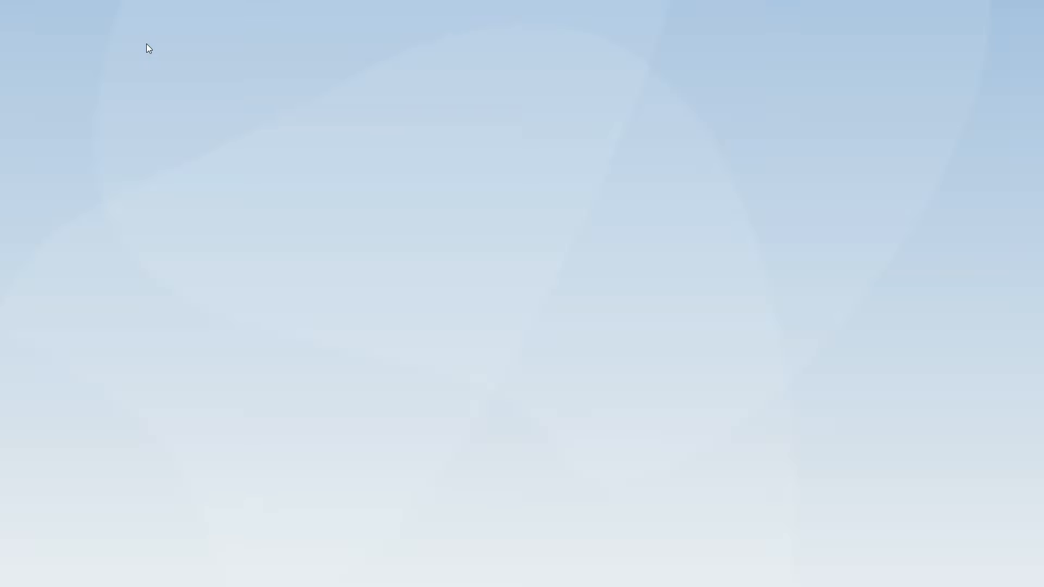